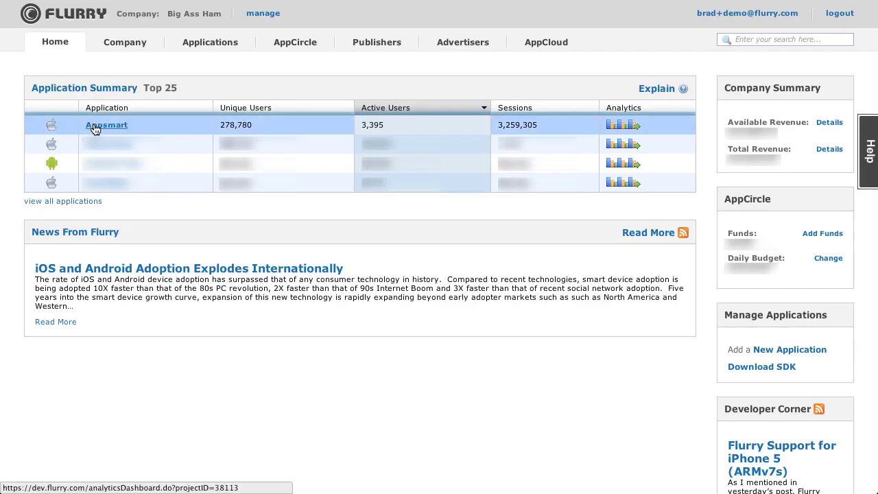
# - Open the analytics of the Appsmart application and show its Sessions usage report by time of day
pyautogui.click(92, 126)
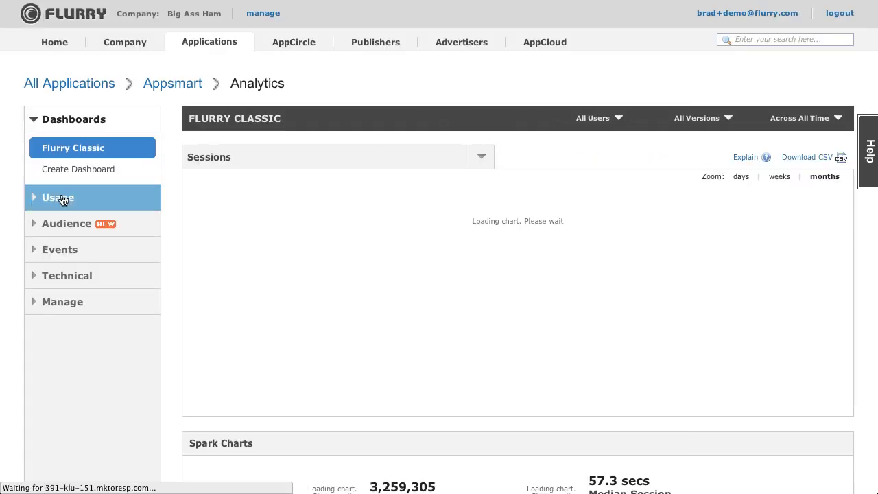
pyautogui.click(62, 199)
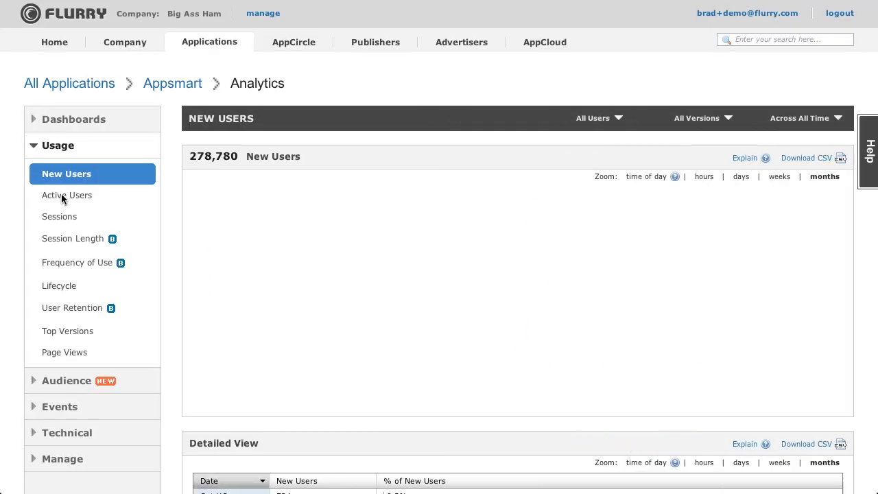
pyautogui.click(103, 218)
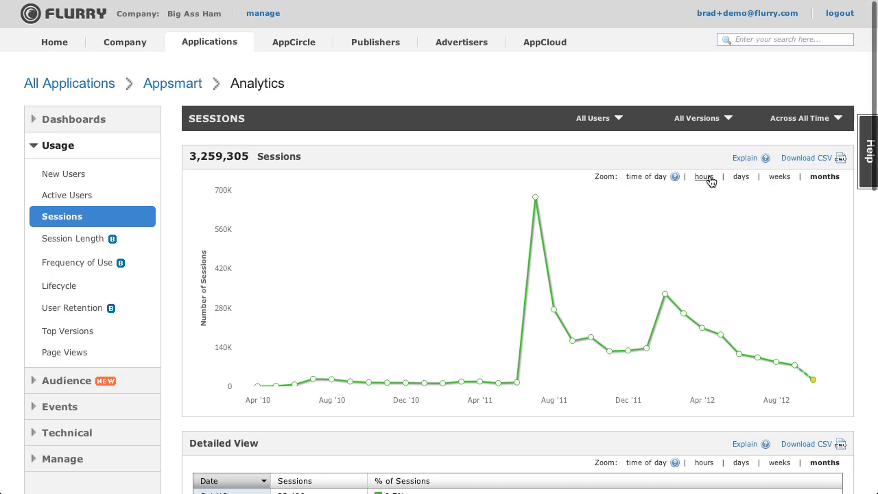
pyautogui.click(651, 177)
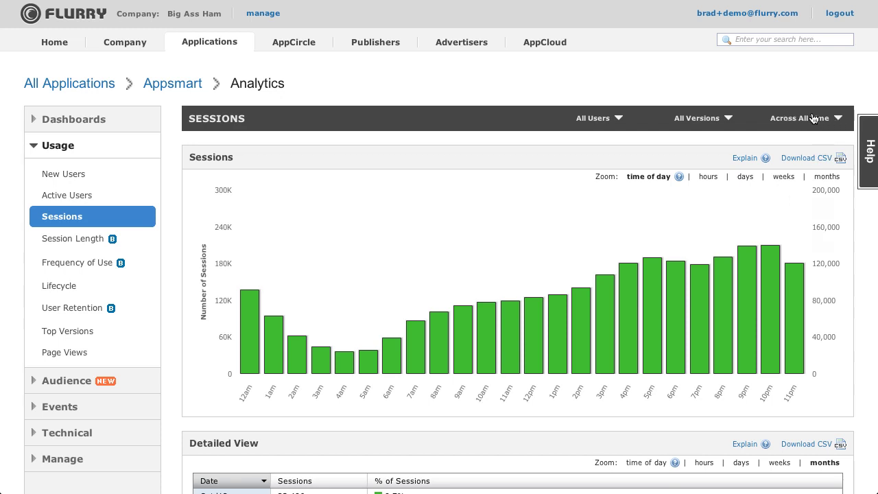
# - Review the date range, version and user filters of the Sessions report, including the custom segments, without applying any
pyautogui.click(813, 118)
pyautogui.click(728, 119)
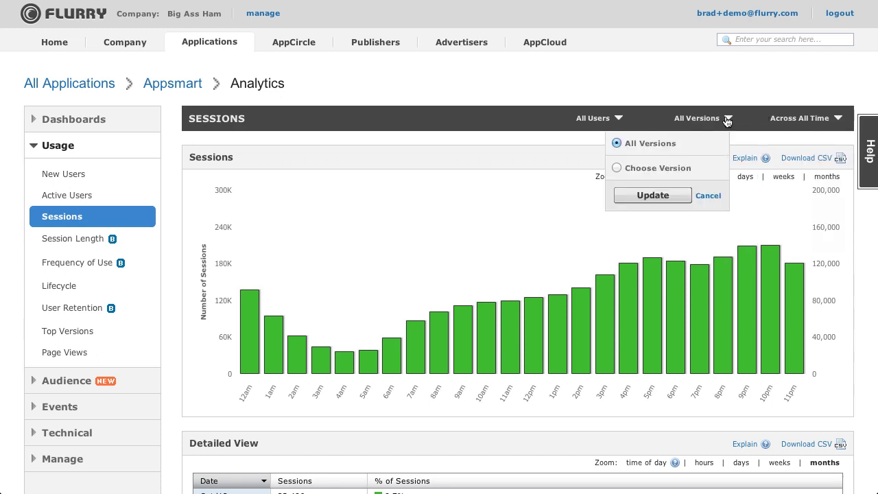
pyautogui.click(619, 118)
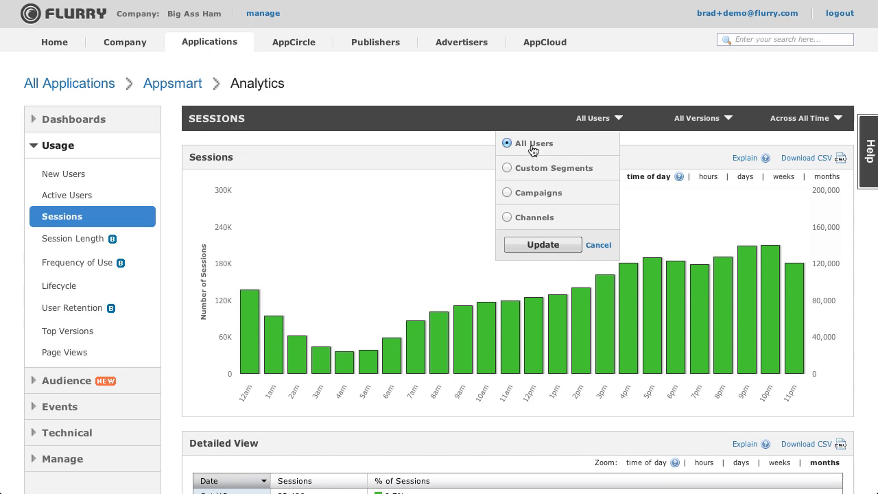
pyautogui.click(523, 171)
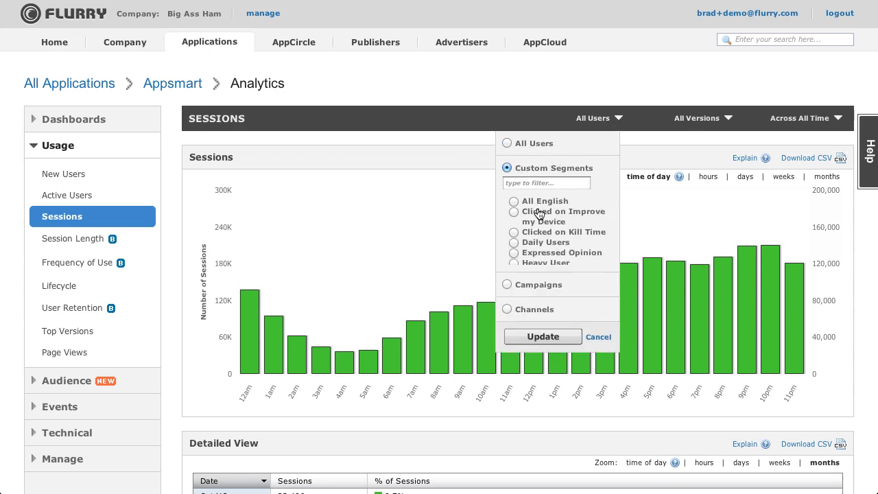
pyautogui.scroll(-2, 539, 214)
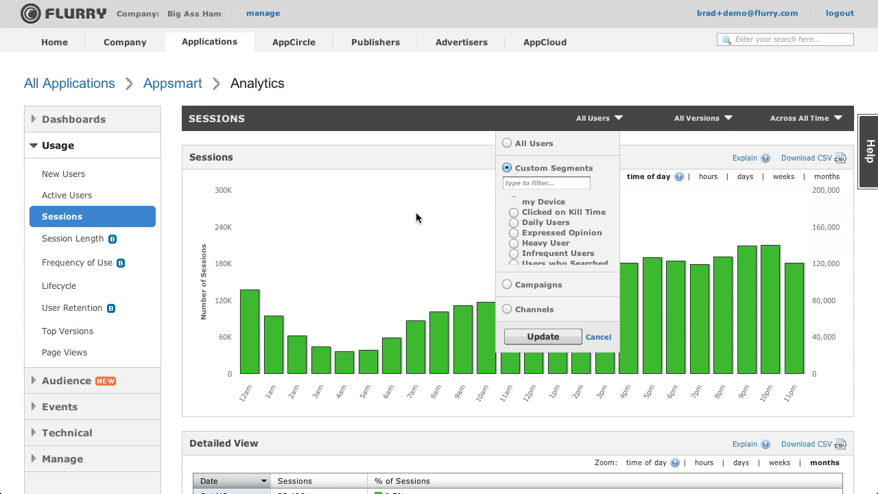
pyautogui.click(595, 336)
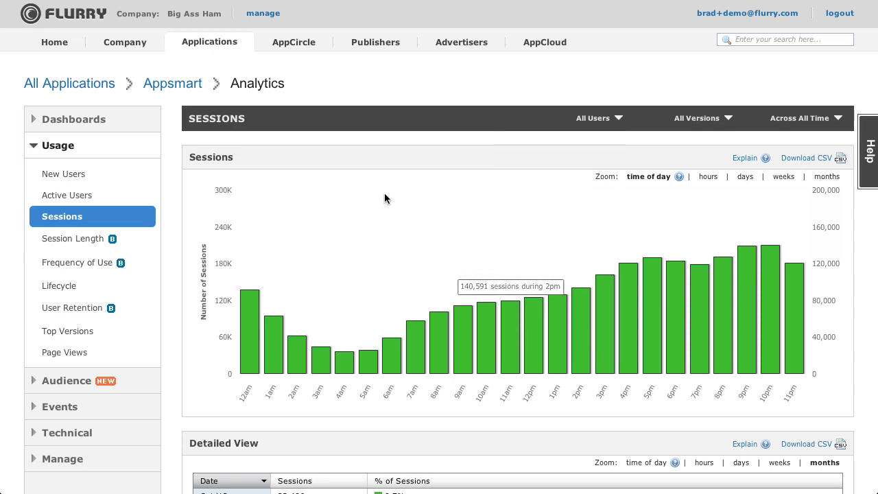
# - Open the Session Length report and examine the length distribution and the median session length against its benchmark
pyautogui.click(133, 240)
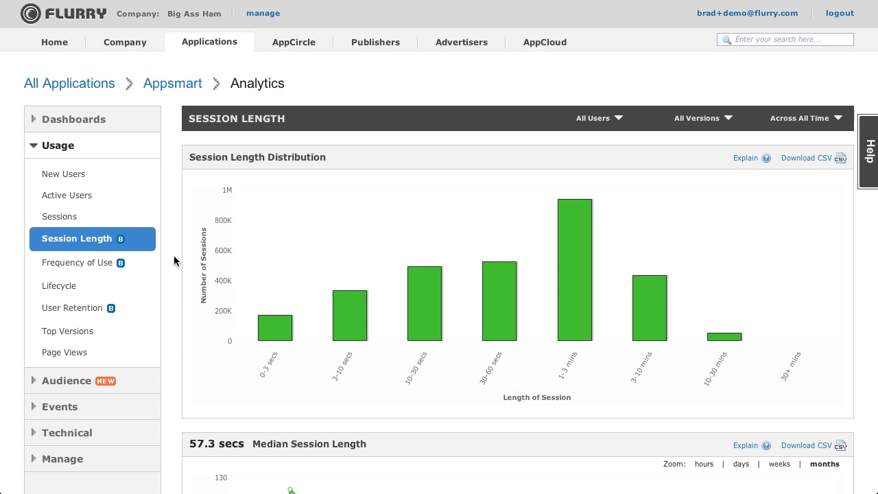
pyautogui.scroll(-3, 174, 260)
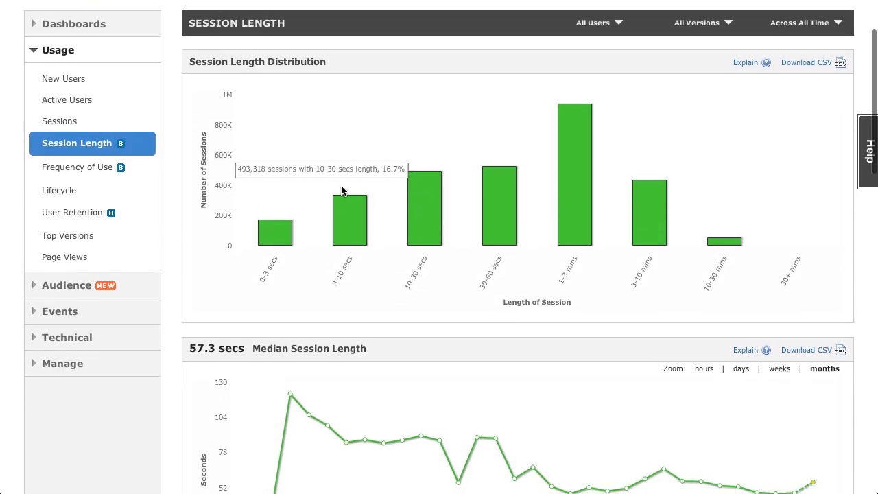
pyautogui.scroll(-5, 343, 190)
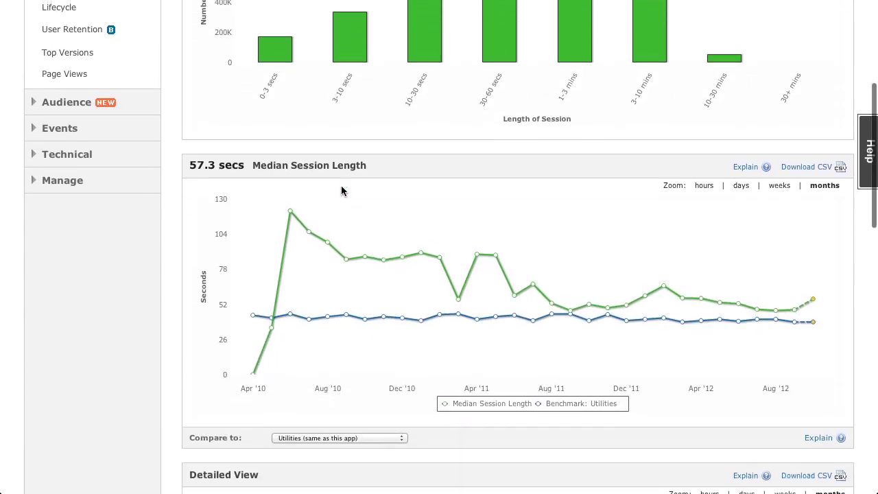
pyautogui.scroll(8, 342, 191)
# - Open the Frequency of Use report and look through its sessions frequency pie charts and the session frequency trend
pyautogui.click(124, 263)
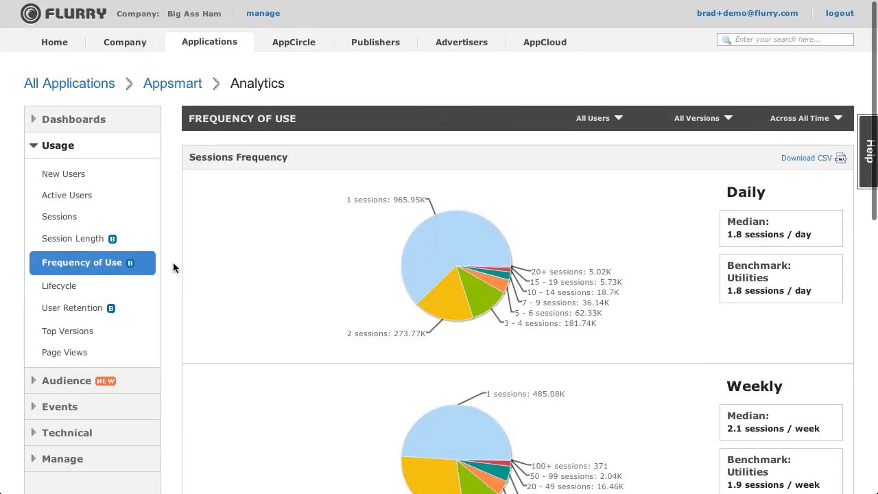
pyautogui.scroll(-6, 672, 177)
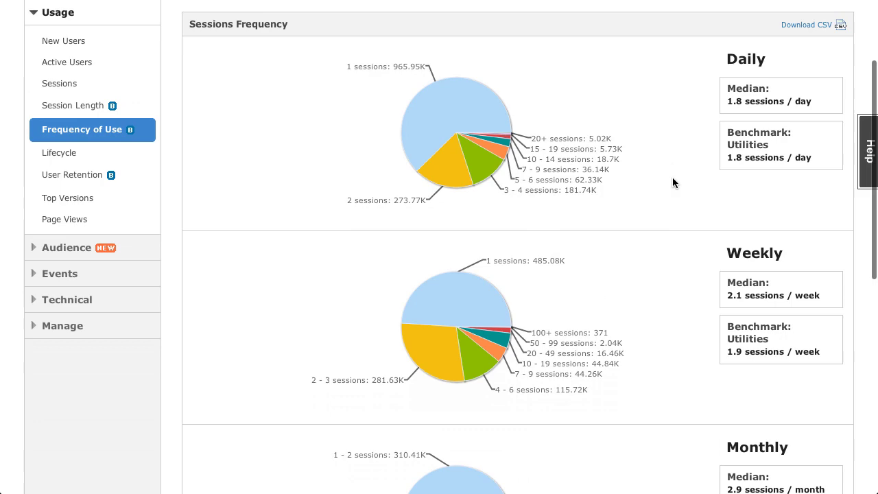
pyautogui.scroll(-3, 673, 179)
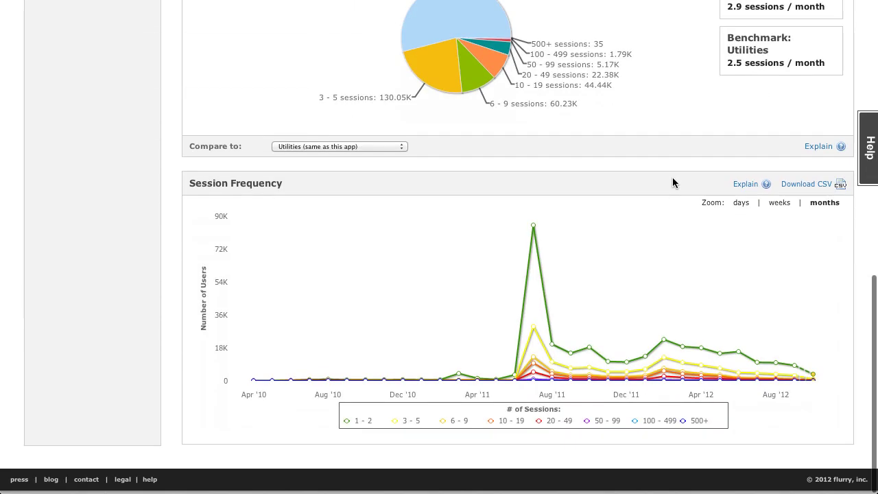
pyautogui.scroll(9, 672, 178)
pyautogui.scroll(-1, 456, 187)
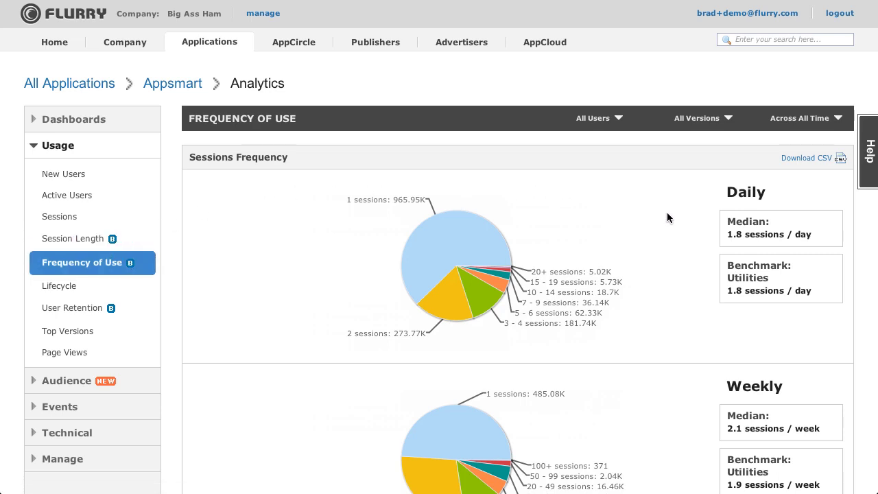
# - Compare the daily, weekly and monthly session medians with the Utilities benchmark and view the other available comparison categories
pyautogui.scroll(-5, 708, 239)
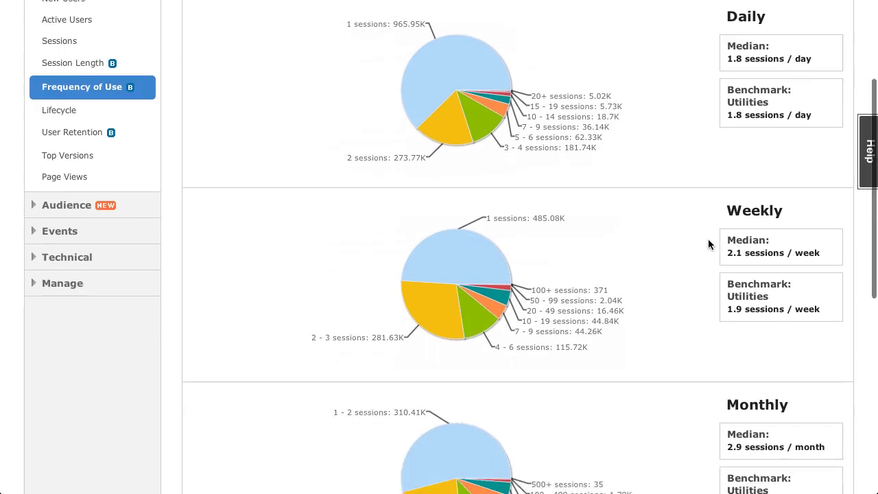
pyautogui.scroll(-5, 721, 235)
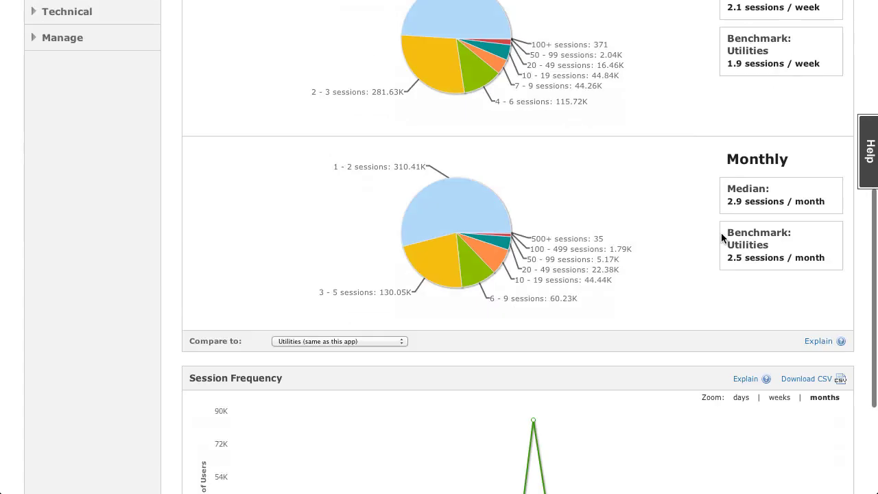
pyautogui.click(305, 256)
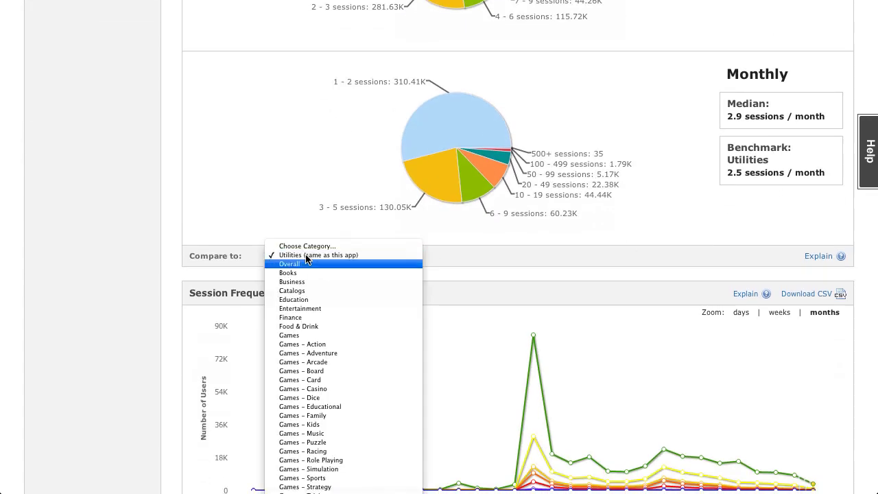
pyautogui.click(262, 190)
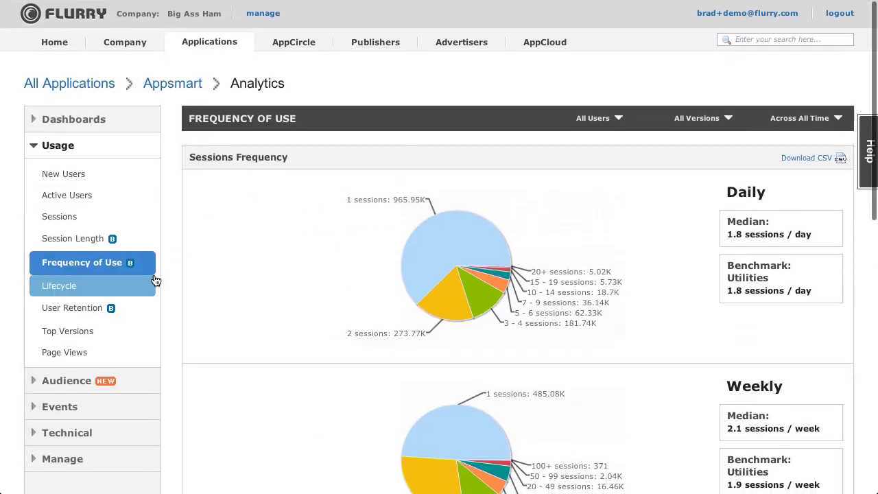
# - Open the Lifecycle report and show the Rolling Retention chart by days
pyautogui.click(117, 281)
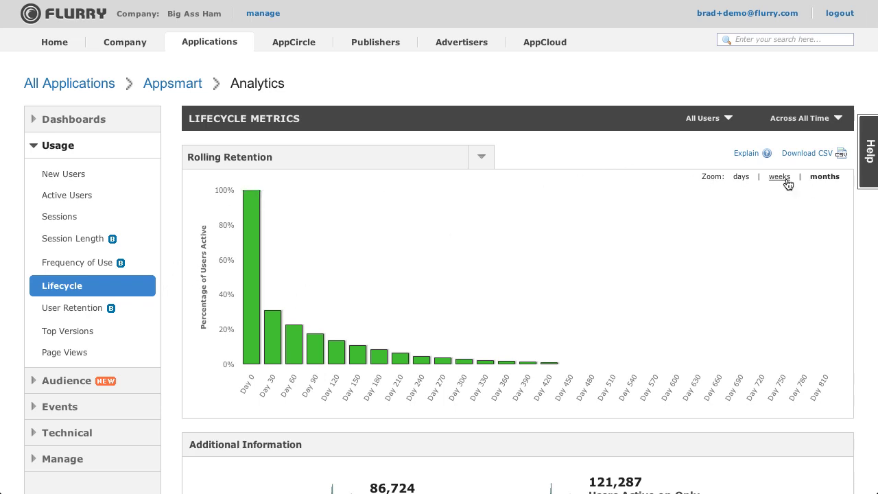
pyautogui.click(741, 176)
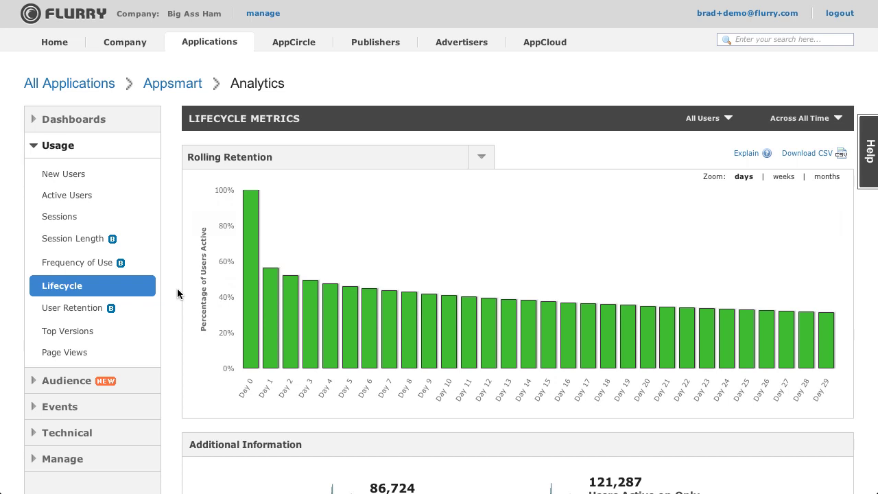
# - Open the User Retention report and show both the Retained Users and User Retention Percent charts by weeks
pyautogui.click(143, 313)
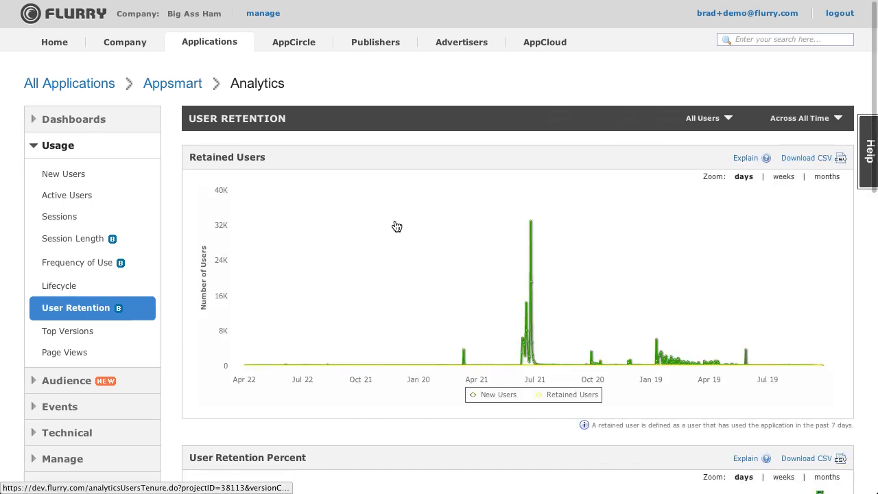
pyautogui.scroll(-4, 384, 268)
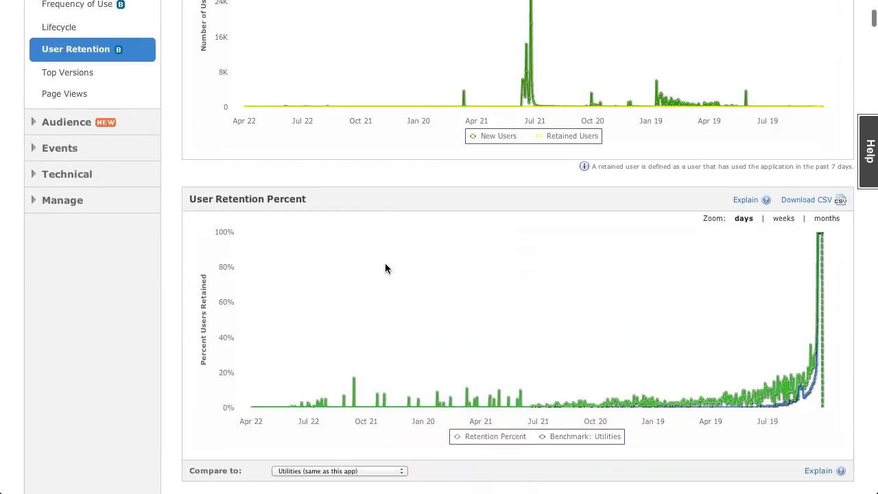
pyautogui.scroll(4, 385, 267)
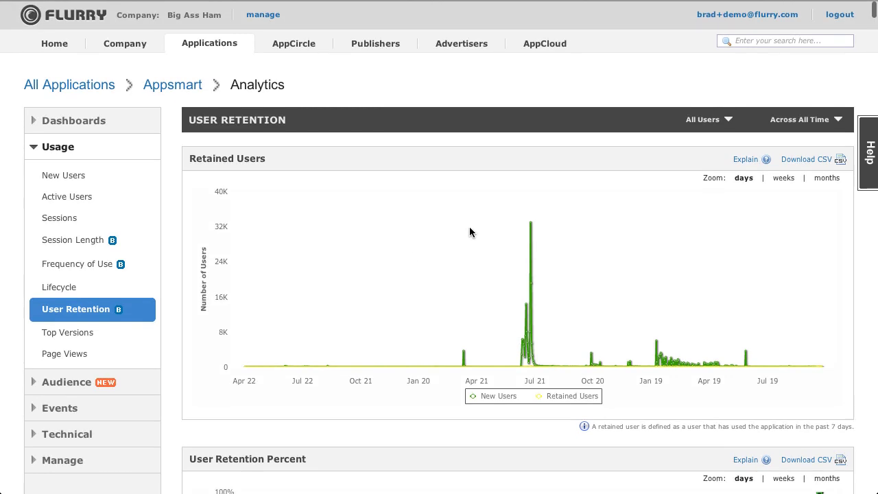
pyautogui.click(783, 178)
pyautogui.scroll(-2, 508, 289)
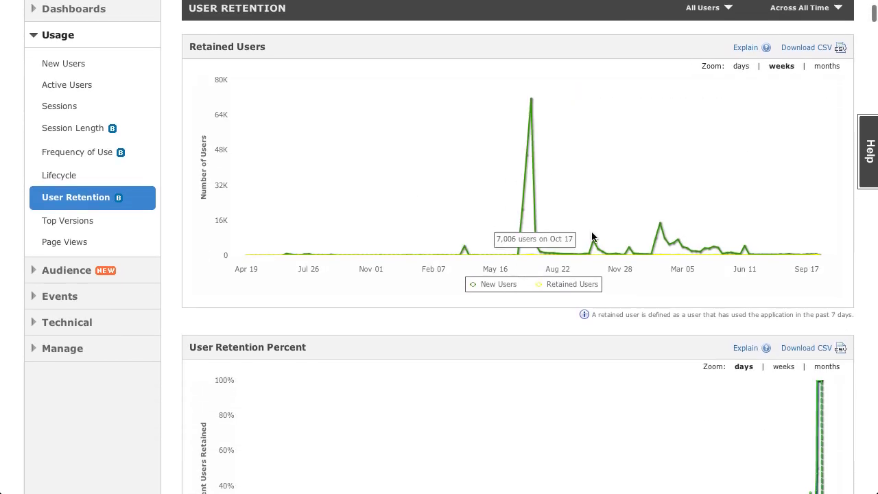
pyautogui.scroll(-4, 654, 325)
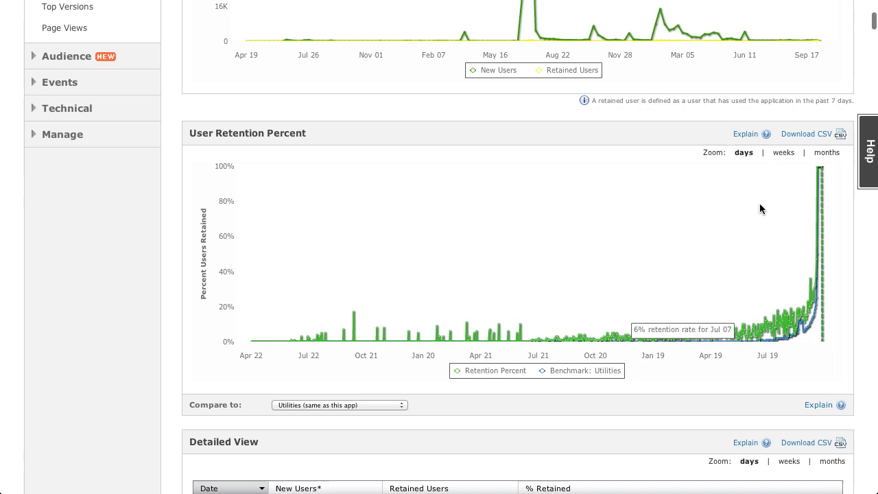
pyautogui.click(783, 155)
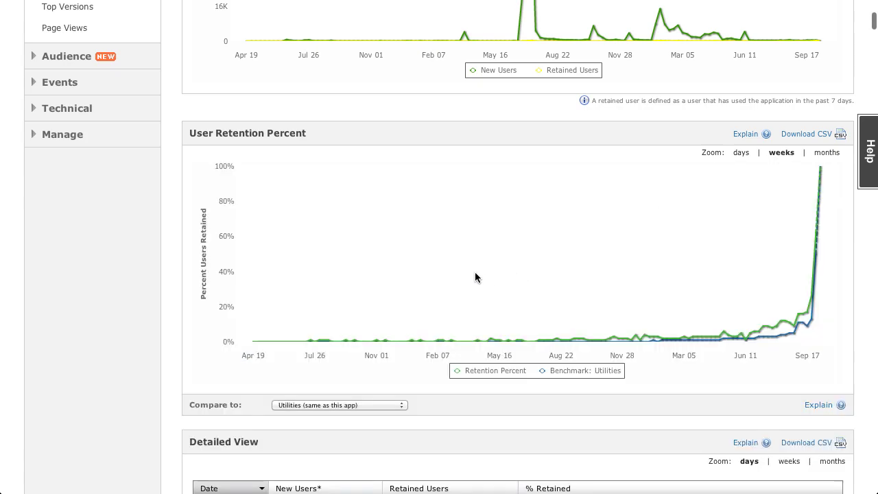
# - Switch the Retained Users and User Retention Percent charts to months and examine the retention trend against the benchmark
pyautogui.scroll(5, 475, 271)
pyautogui.click(827, 177)
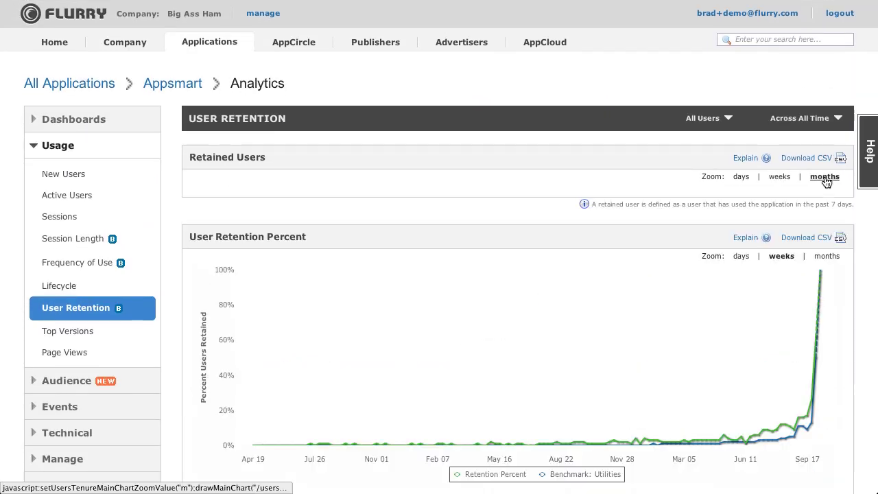
pyautogui.scroll(-5, 722, 304)
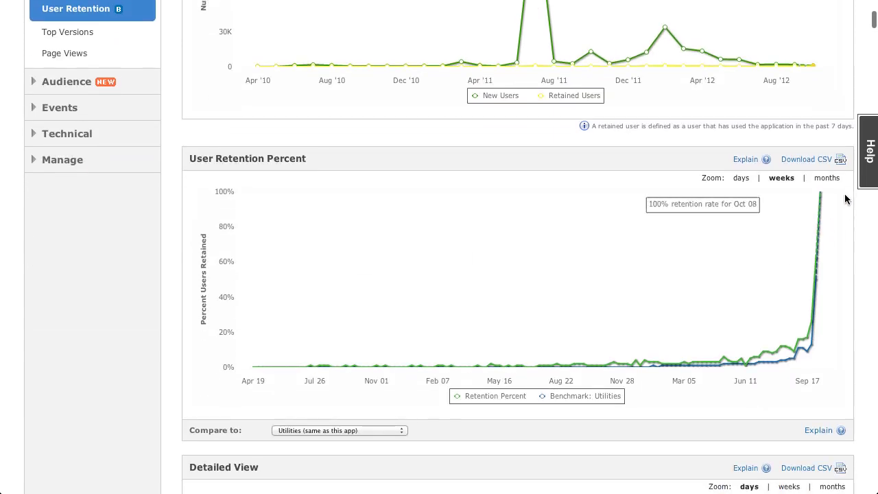
pyautogui.click(826, 178)
pyautogui.scroll(-3, 510, 298)
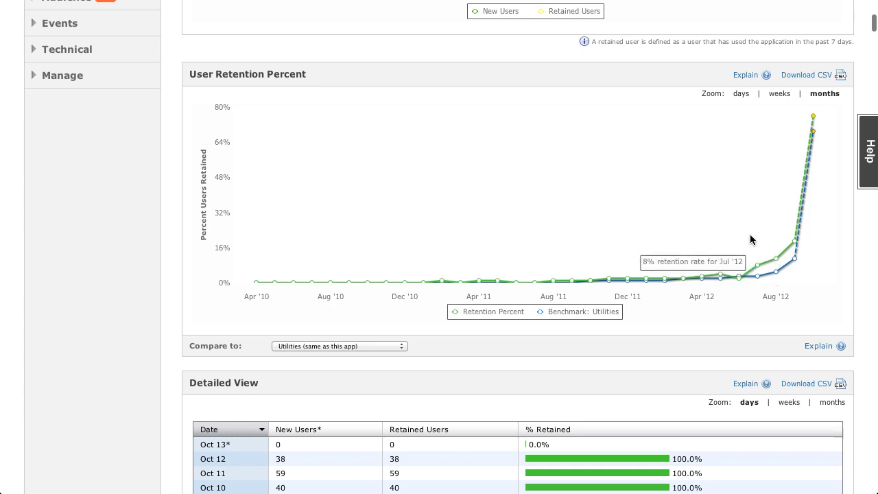
pyautogui.scroll(12, 623, 164)
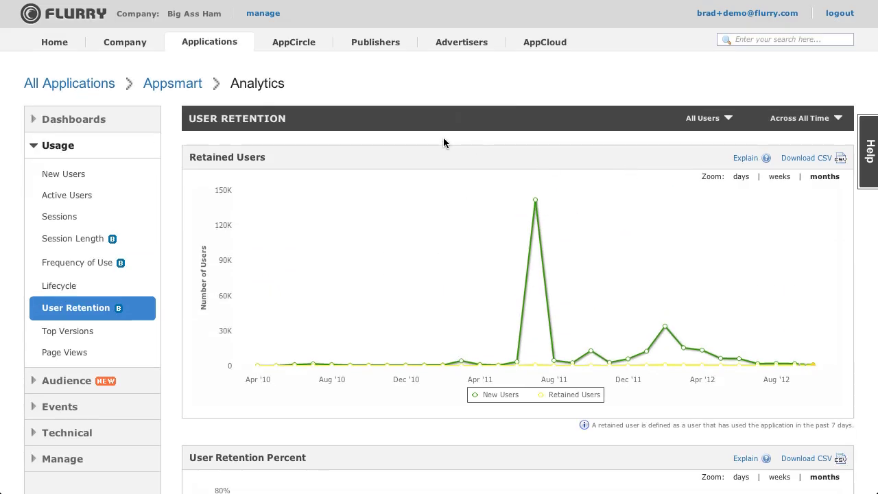
# - View the Top Versions report, and examine the distribution and total page views in the Page Views report
pyautogui.click(100, 336)
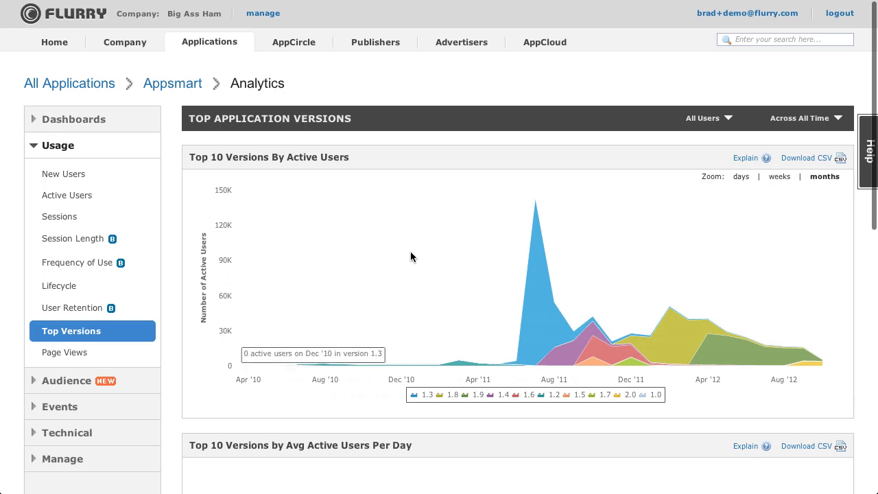
pyautogui.click(114, 353)
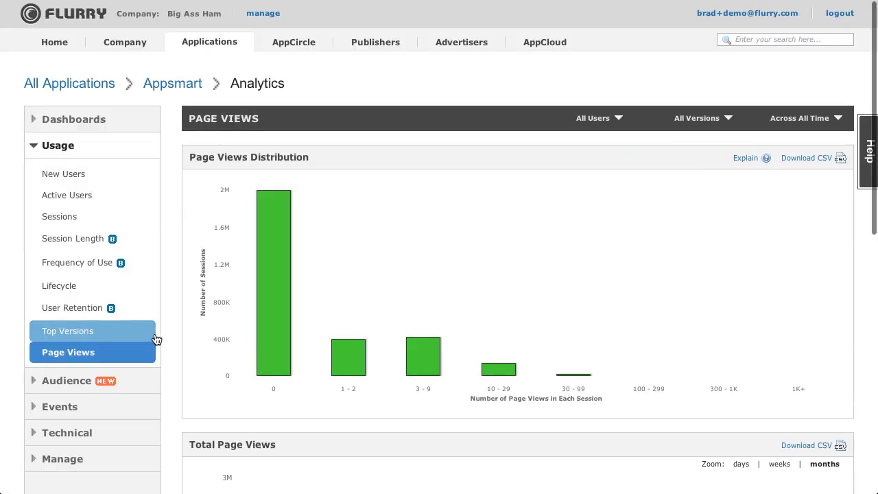
pyautogui.scroll(-4, 171, 332)
pyautogui.scroll(-6, 171, 332)
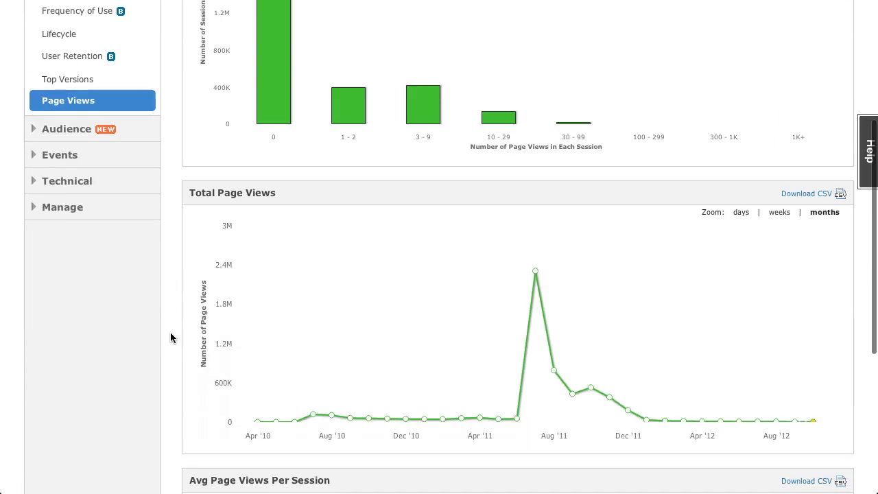
# - Examine the Avg Page Views Per Session chart by months in the Page Views report
pyautogui.scroll(-1, 170, 332)
pyautogui.scroll(-5, 170, 337)
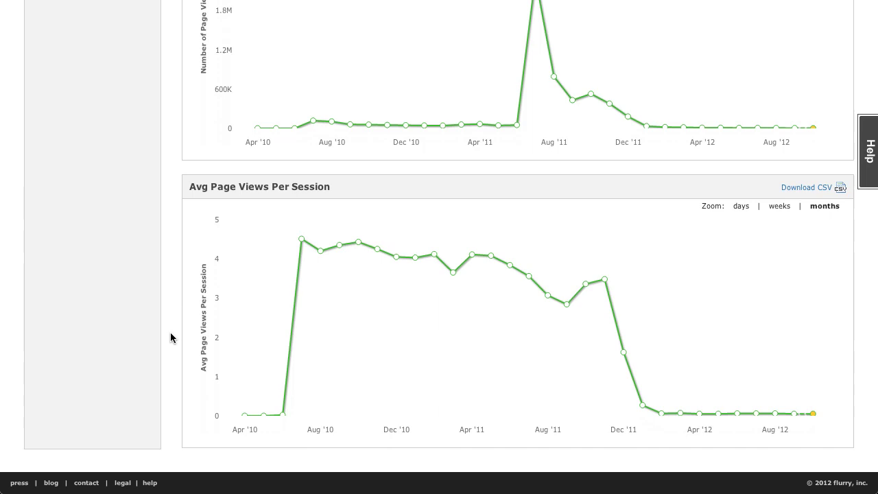
pyautogui.scroll(12, 172, 337)
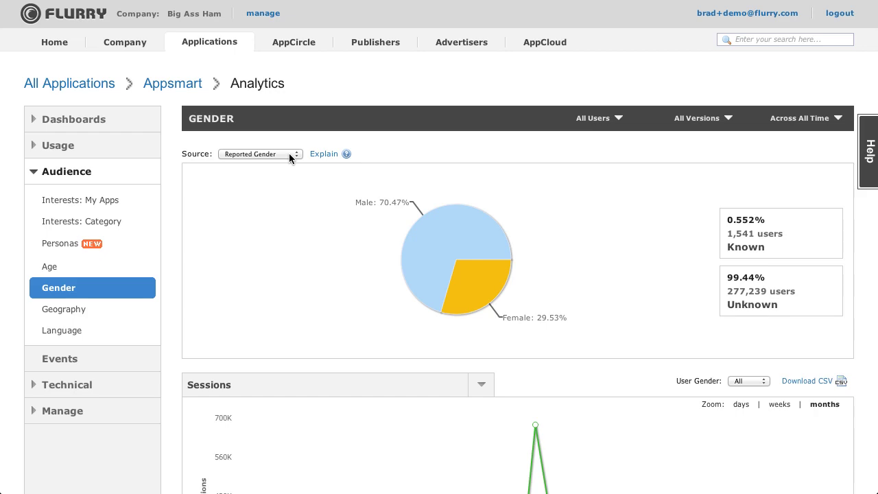
# - Set the Gender report's source to Flurry Estimates and examine the male and female split
pyautogui.click(289, 153)
pyautogui.click(287, 144)
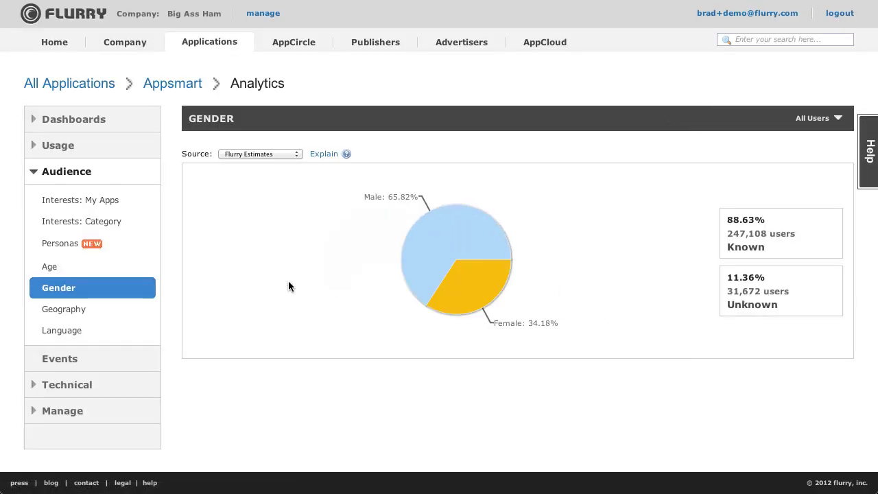
pyautogui.moveTo(454, 278)
# - Open the Geography report and examine the Total Sessions world map and the detailed breakdown by region
pyautogui.click(113, 310)
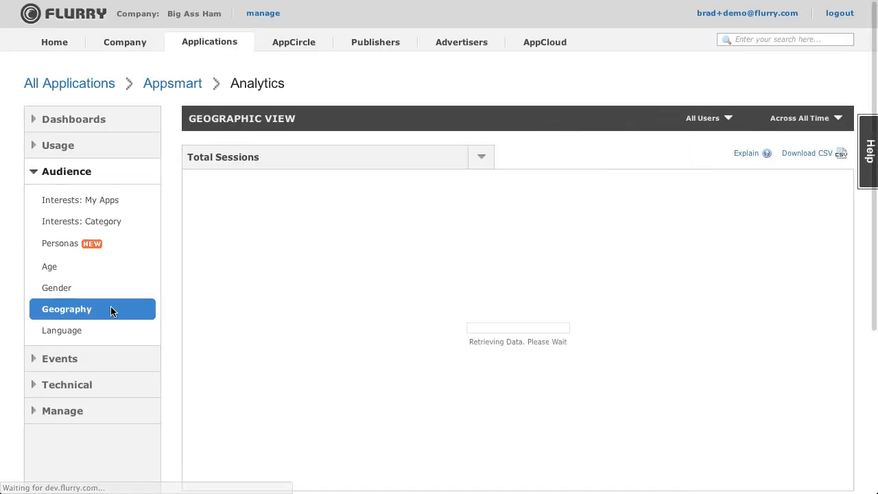
pyautogui.scroll(-3, 171, 311)
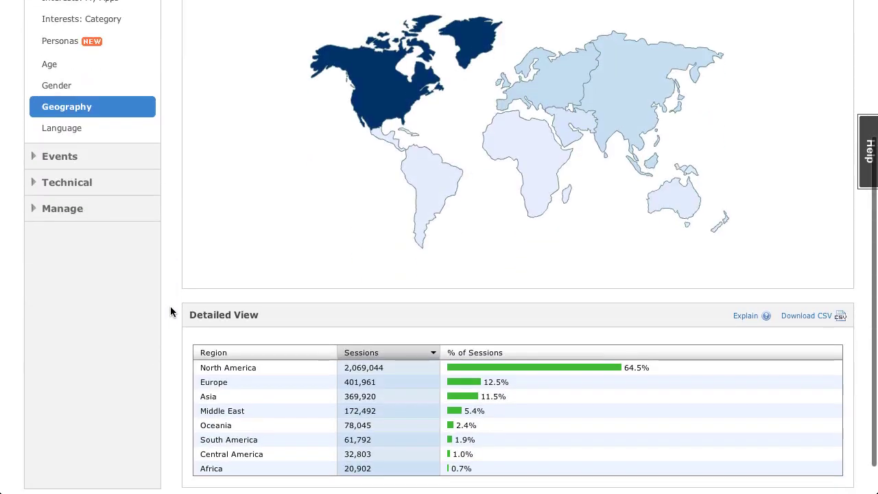
pyautogui.scroll(2, 171, 311)
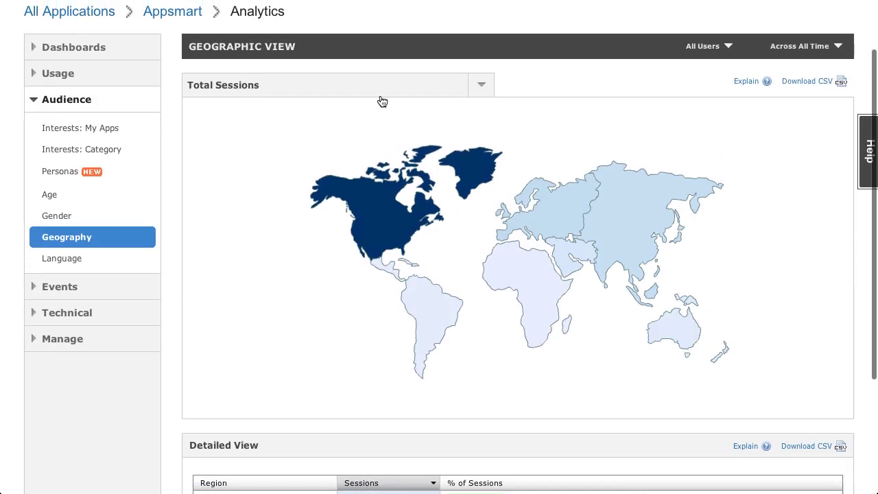
pyautogui.click(381, 96)
pyautogui.click(383, 99)
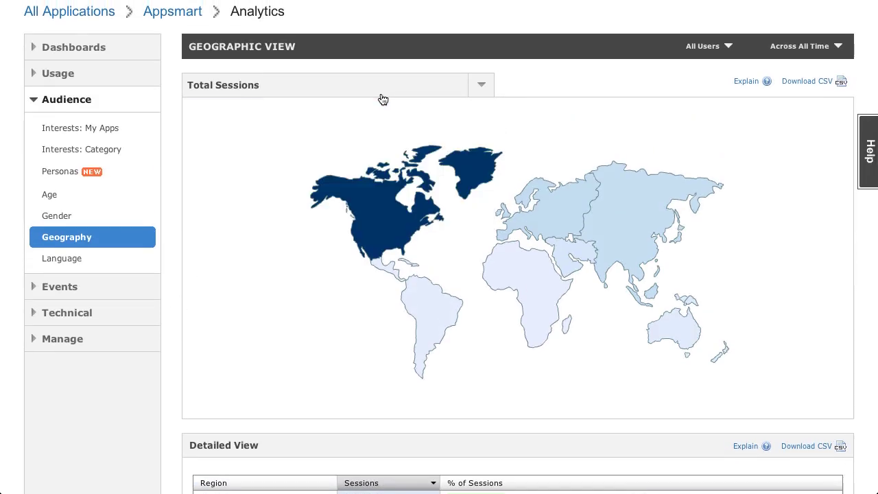
# - Open the Language report, drill into Chinese and examine its sessions by country
pyautogui.click(117, 259)
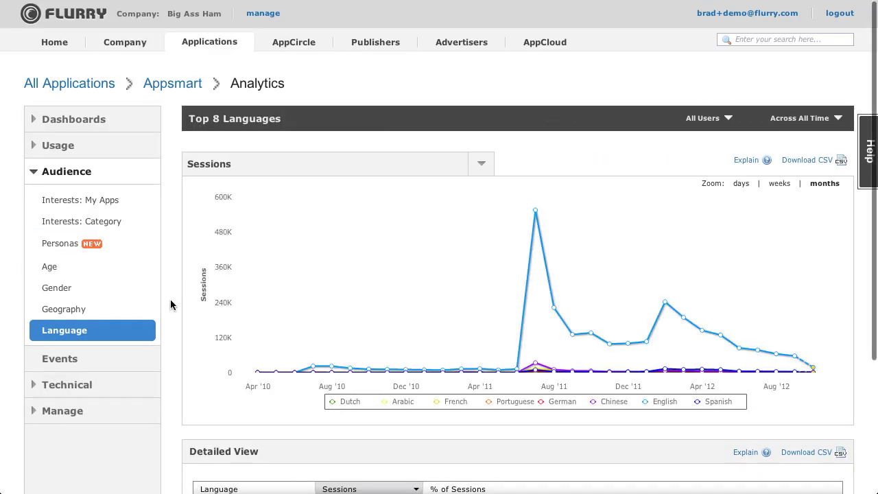
pyautogui.scroll(-2, 172, 302)
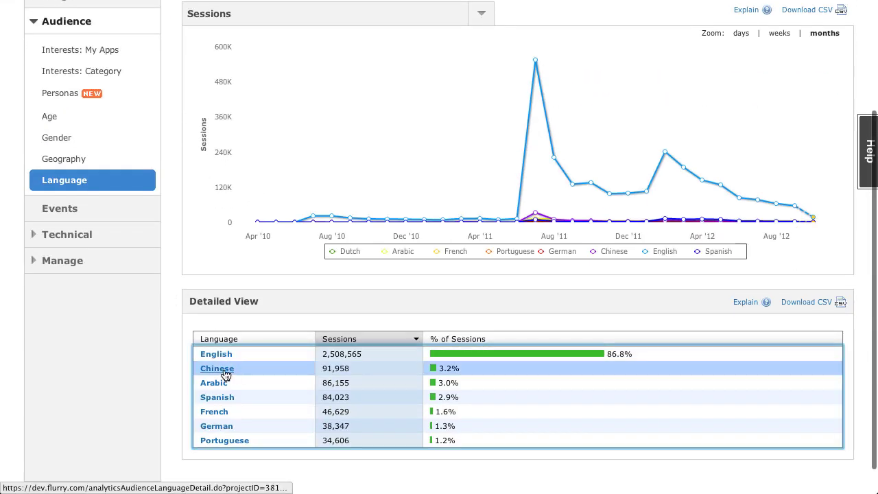
pyautogui.click(216, 368)
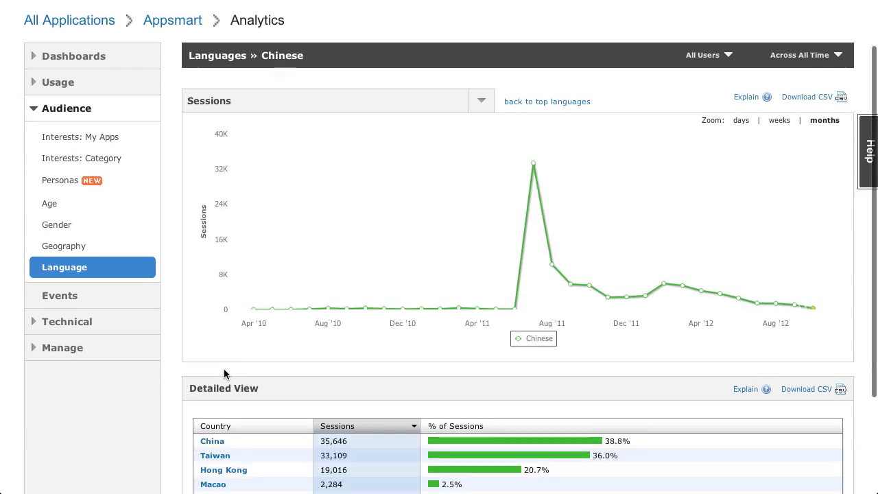
pyautogui.scroll(-2, 225, 373)
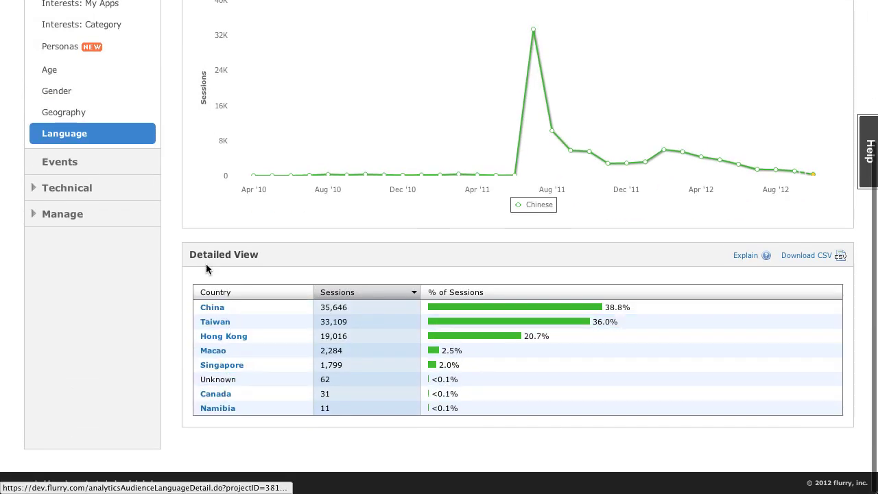
pyautogui.scroll(5, 172, 160)
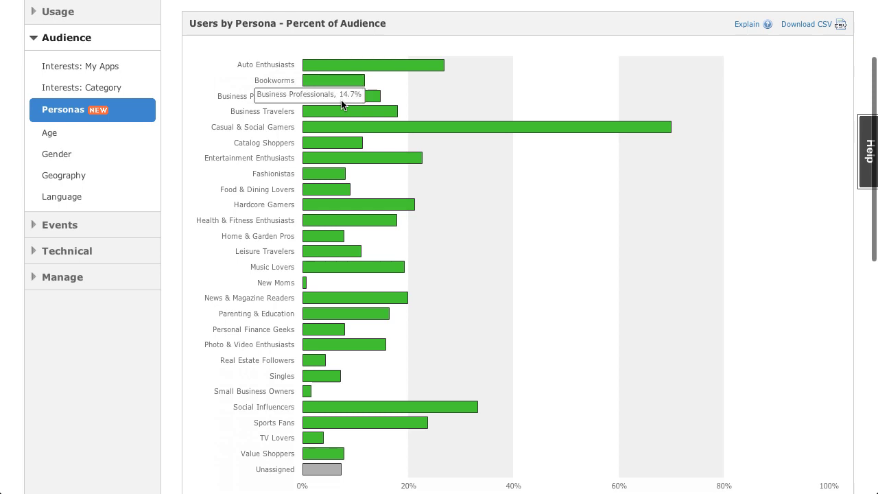
# - Examine the Personas report's percent-of-audience chart and the details table listing users for each persona
pyautogui.moveTo(344, 116)
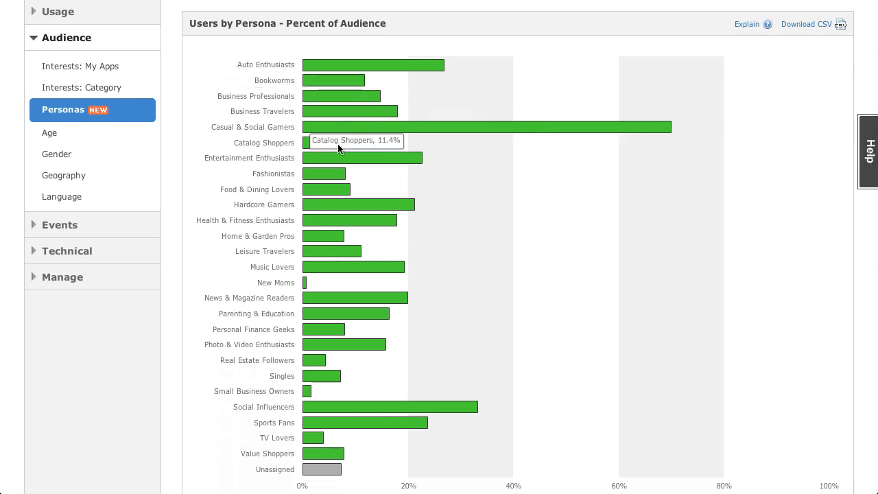
pyautogui.moveTo(336, 157)
pyautogui.scroll(1, 208, 150)
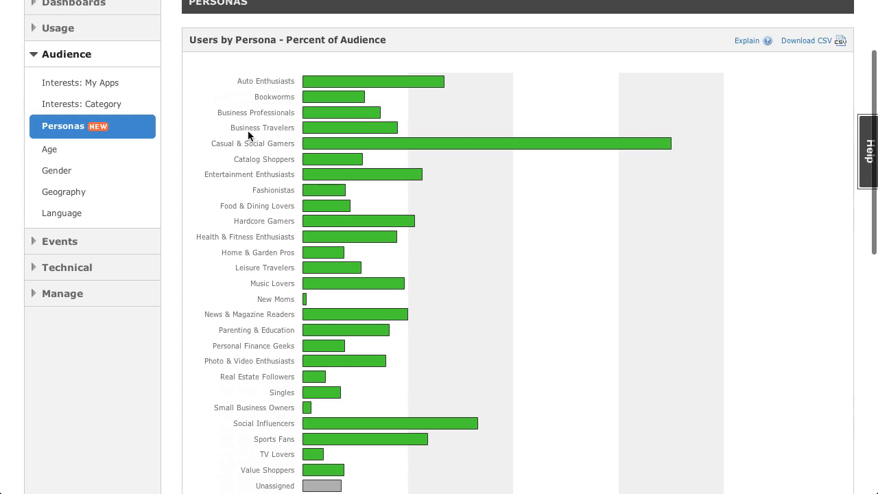
pyautogui.scroll(-3, 248, 135)
pyautogui.scroll(-4, 247, 136)
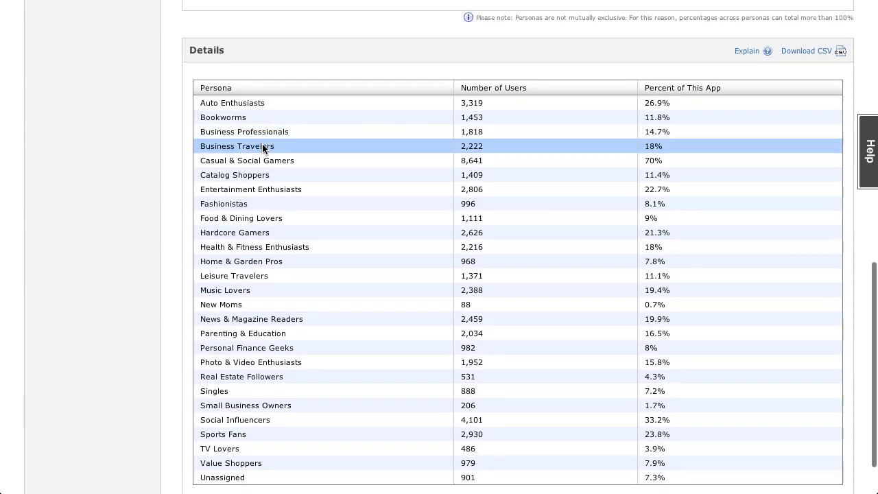
pyautogui.scroll(10, 262, 150)
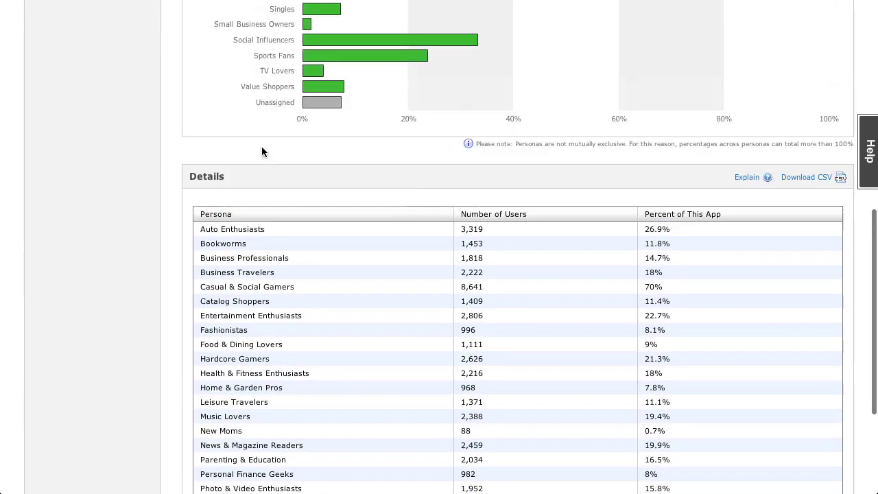
pyautogui.scroll(2, 241, 215)
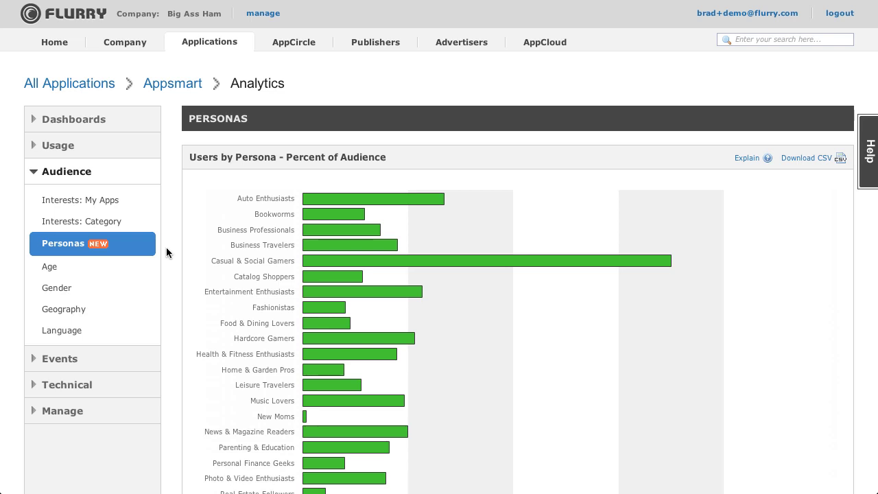
# - Compare the app's category interests with the benchmark sessions, and view the users shared with the company's other apps
pyautogui.click(137, 228)
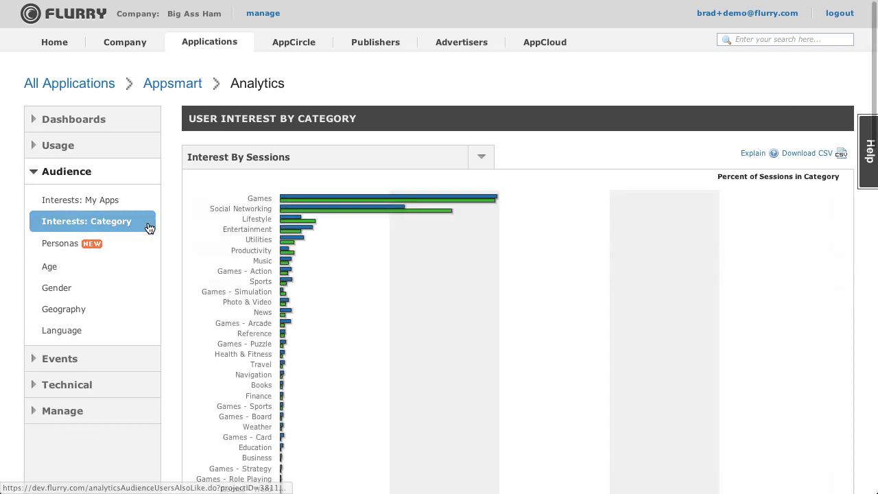
pyautogui.scroll(-3, 164, 235)
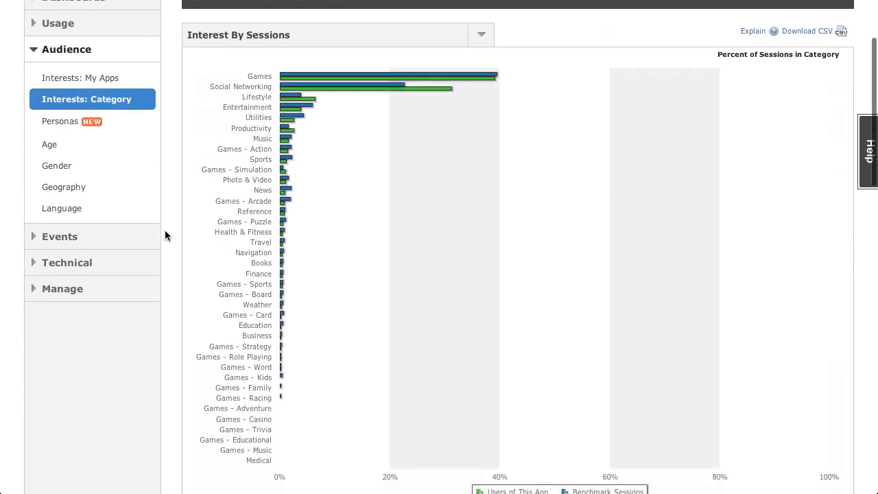
pyautogui.scroll(-1, 165, 235)
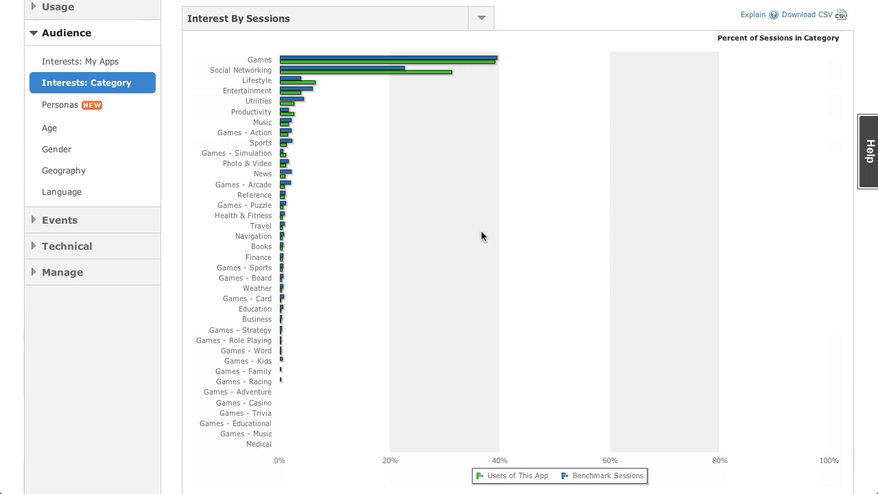
pyautogui.moveTo(437, 73)
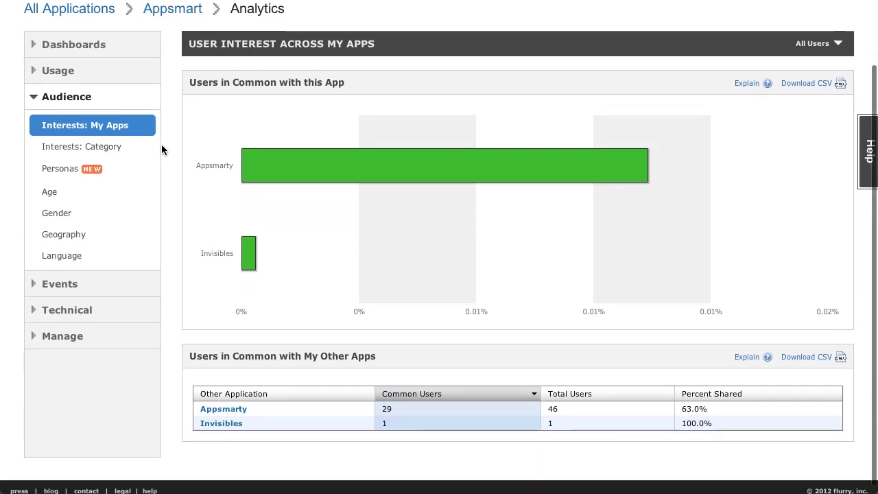
pyautogui.scroll(-1, 162, 149)
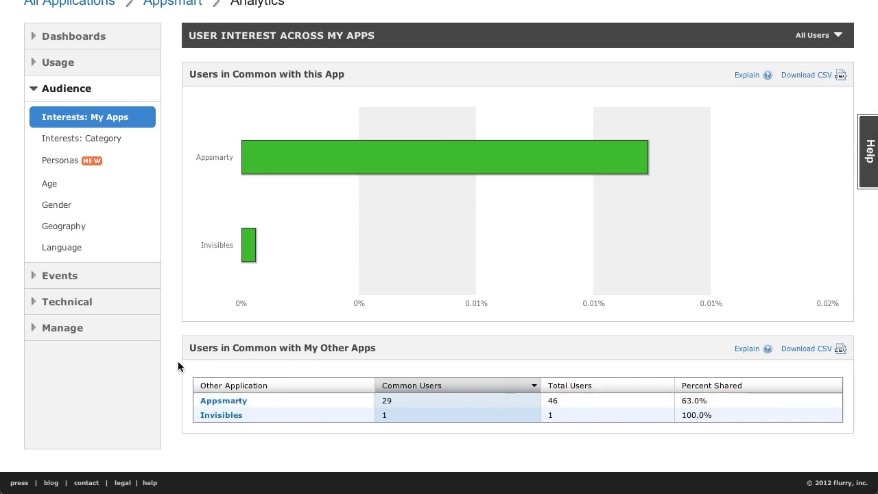
pyautogui.scroll(3, 170, 320)
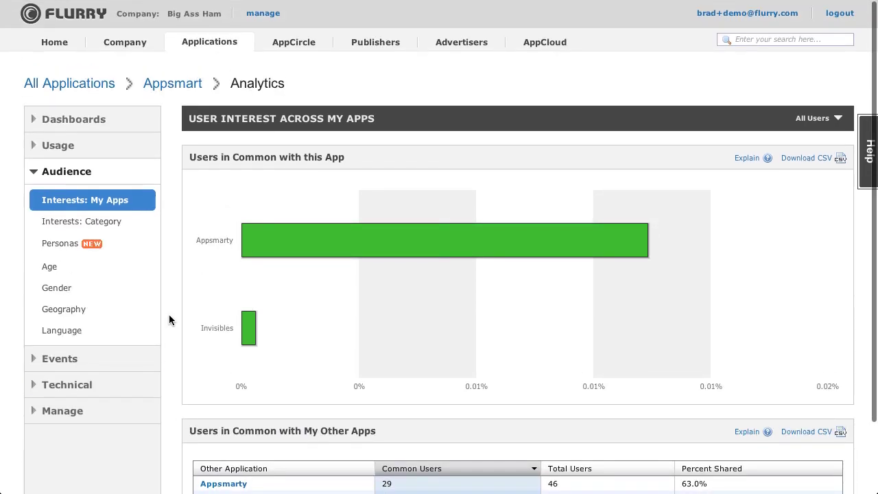
# - Open the form for creating a new custom segment and examine its date range, usage, audience, location and naming options
pyautogui.click(106, 413)
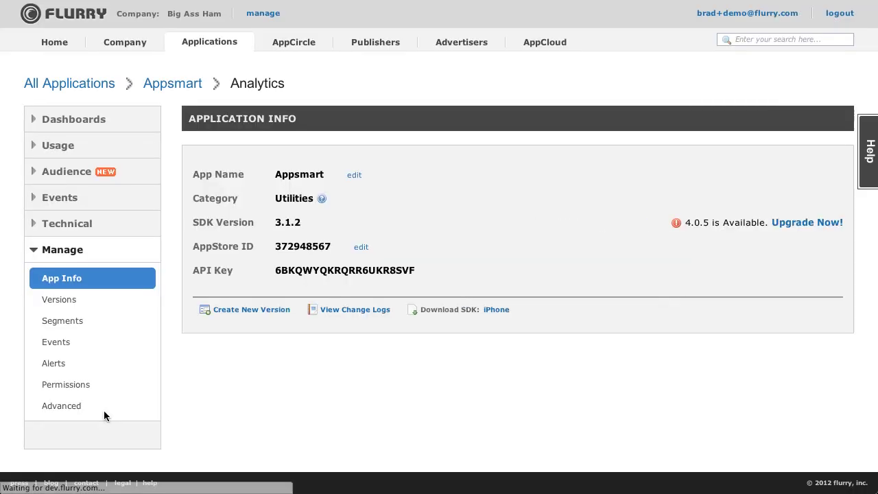
pyautogui.click(109, 331)
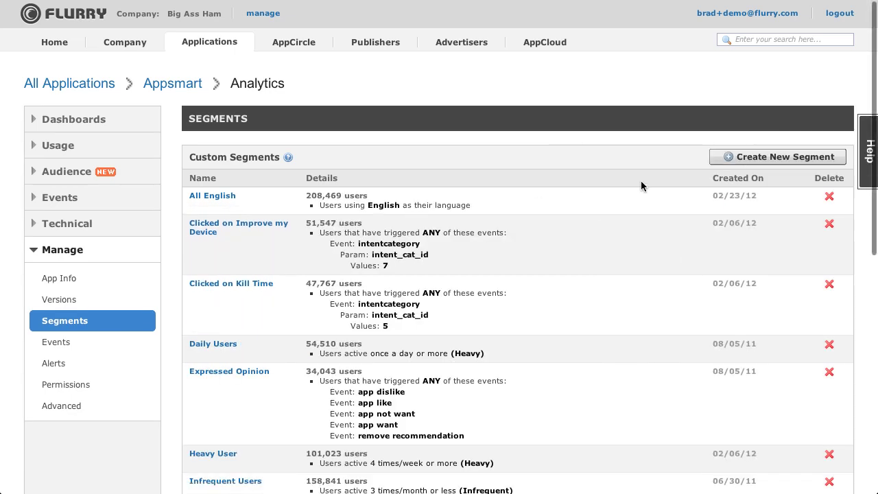
pyautogui.click(767, 158)
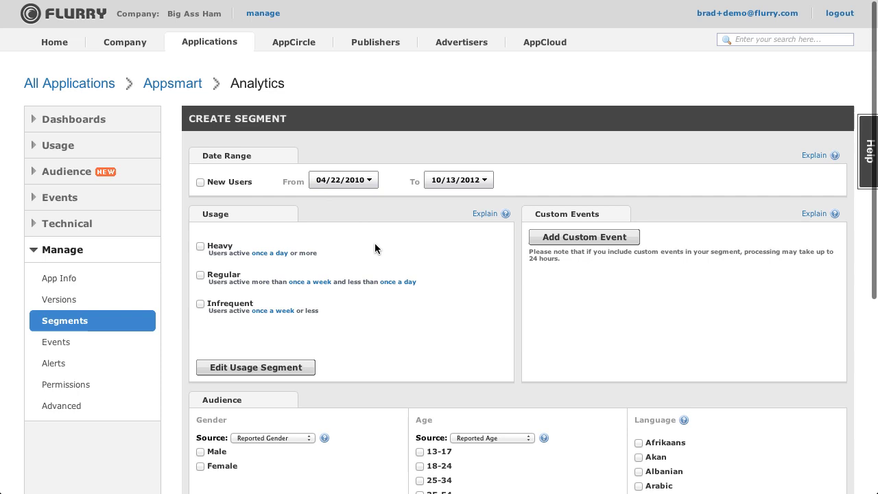
pyautogui.scroll(-4, 346, 448)
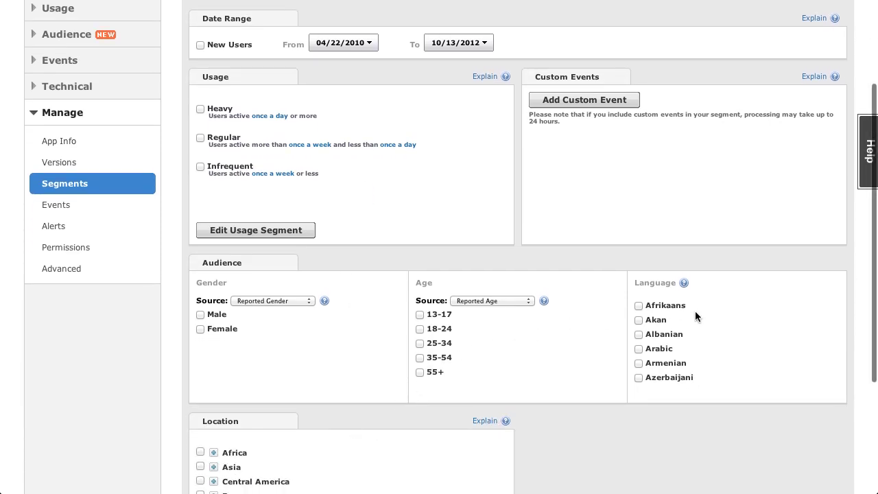
pyautogui.scroll(-3, 696, 314)
pyautogui.scroll(-4, 661, 470)
pyautogui.scroll(-2, 661, 470)
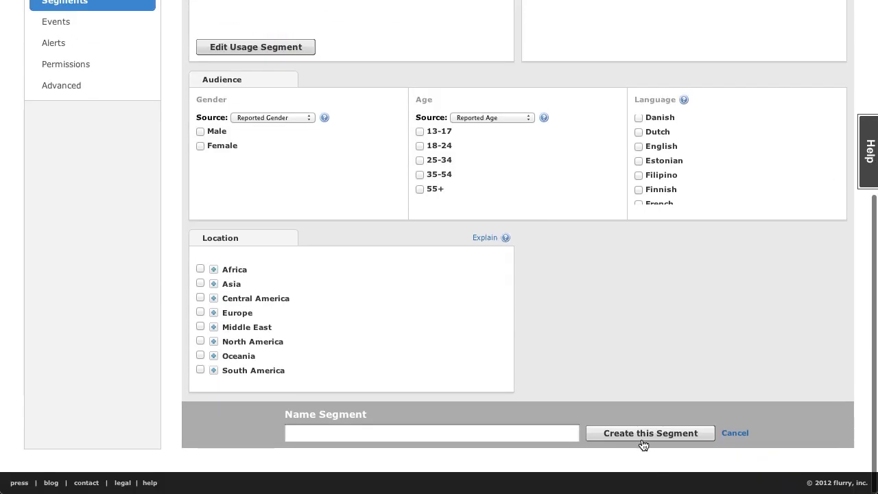
pyautogui.scroll(8, 409, 362)
pyautogui.scroll(2, 409, 362)
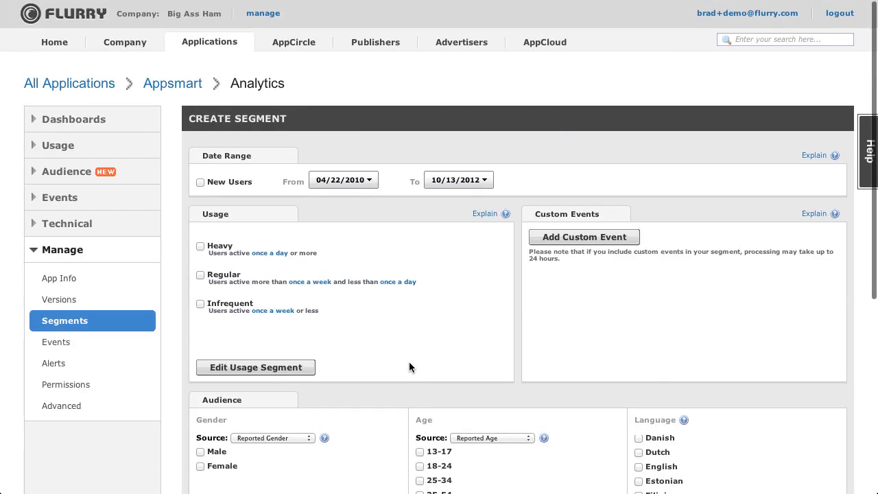
# - Open the Active Users report and choose the custom segment All English as its user filter, narrowing the segment list with "English"
pyautogui.click(133, 143)
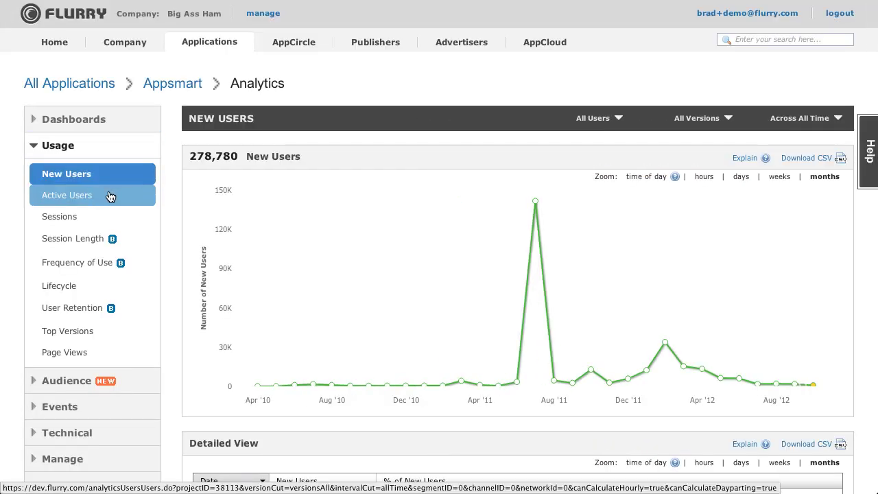
pyautogui.click(109, 196)
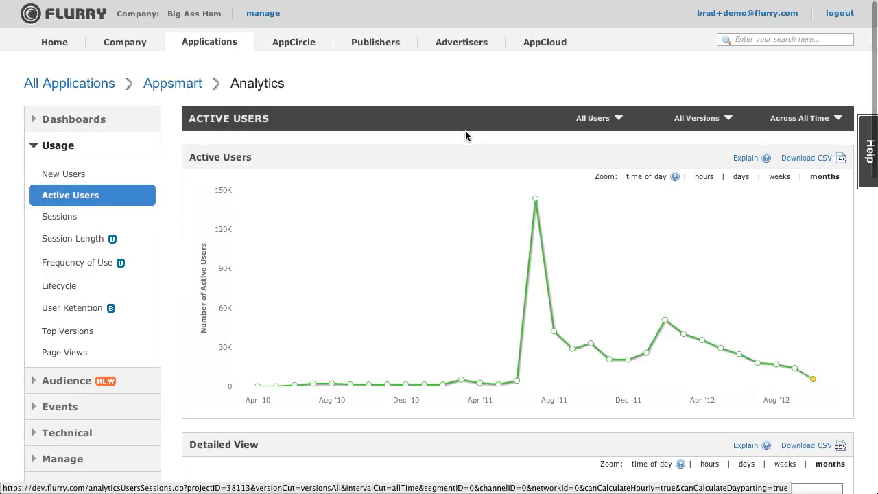
pyautogui.click(619, 119)
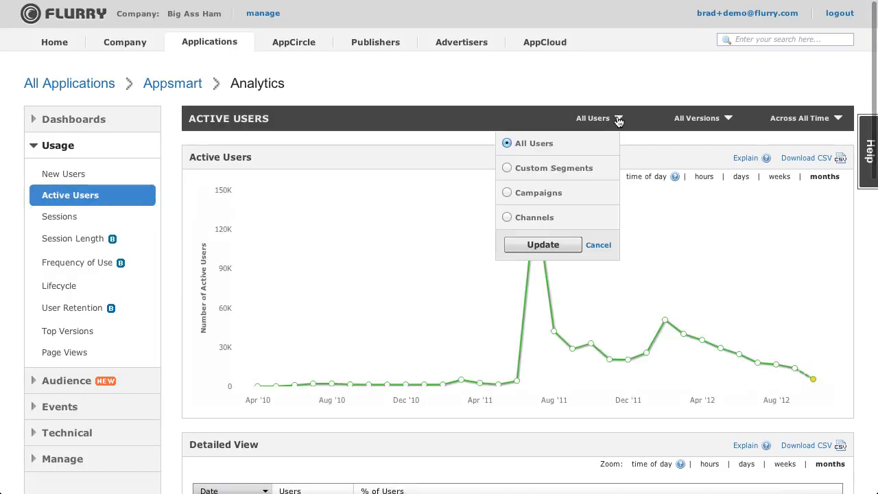
pyautogui.click(507, 168)
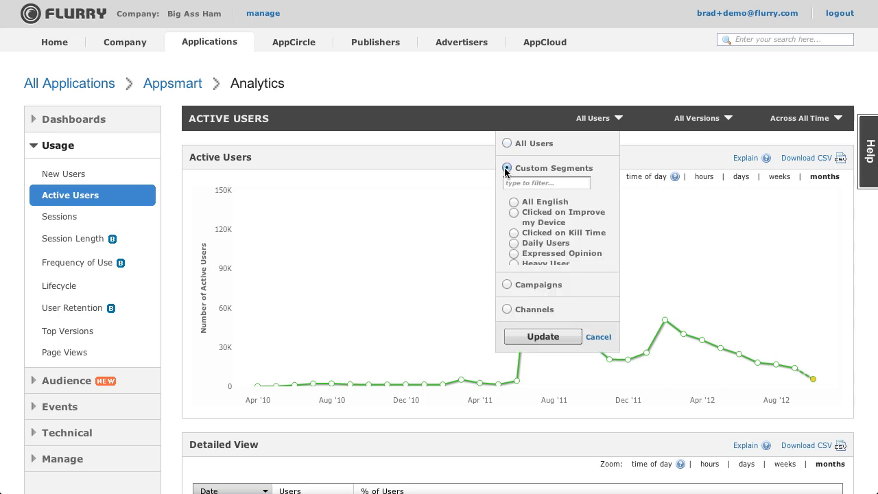
pyautogui.click(509, 183)
pyautogui.write('English')
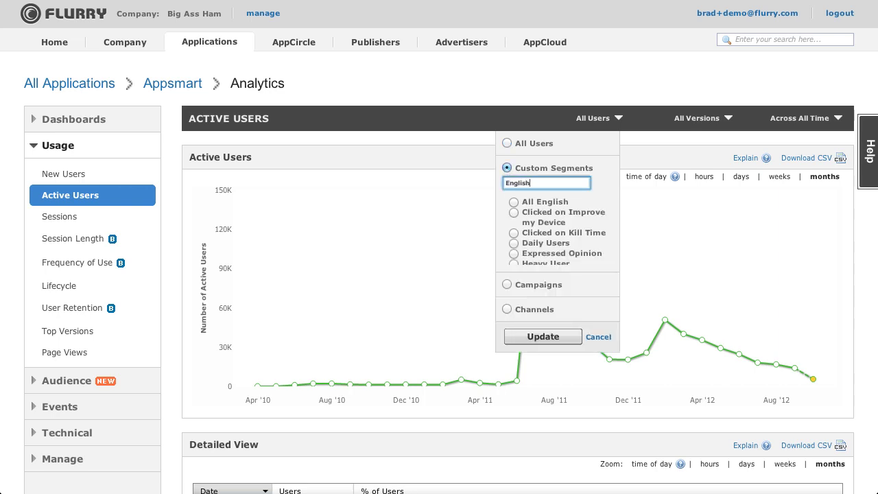
pyautogui.click(513, 203)
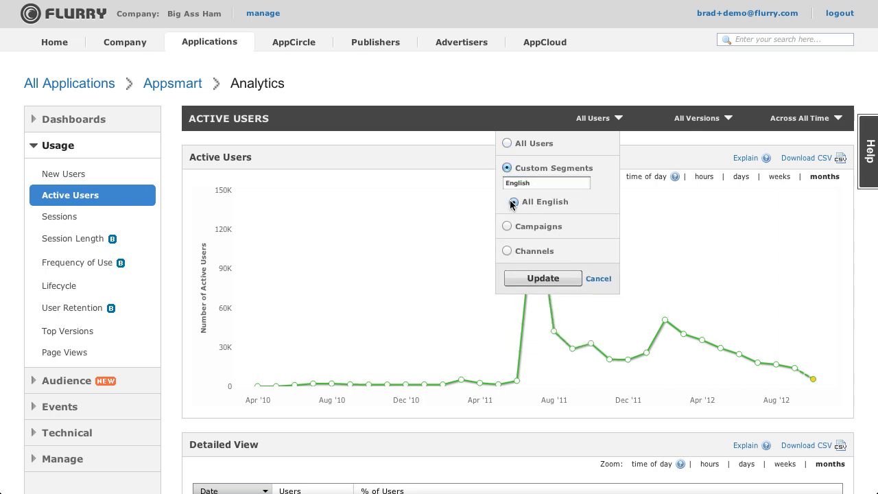